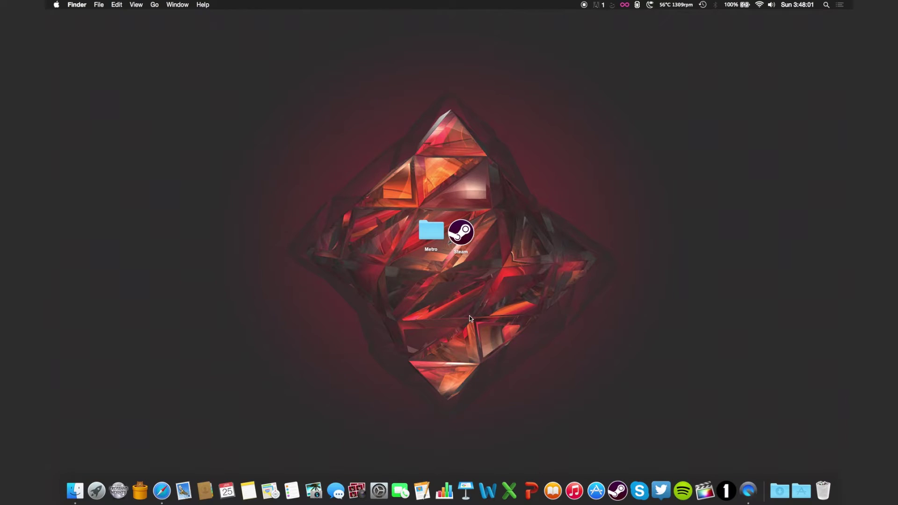
# Step: Inspect the Metro skin folder on the desktop, including its resource subfolder, then leave it
pyautogui.moveTo(504, 224)
pyautogui.mouseDown()
pyautogui.moveTo(324, 345)
pyautogui.moveTo(250, 166)
pyautogui.moveTo(351, 137)
pyautogui.moveTo(402, 256)
pyautogui.moveTo(481, 286)
pyautogui.moveTo(464, 248)
pyautogui.moveTo(443, 246)
pyautogui.moveTo(469, 263)
pyautogui.moveTo(478, 257)
pyautogui.moveTo(421, 258)
pyautogui.moveTo(445, 292)
pyautogui.mouseUp()
pyautogui.click(435, 265)
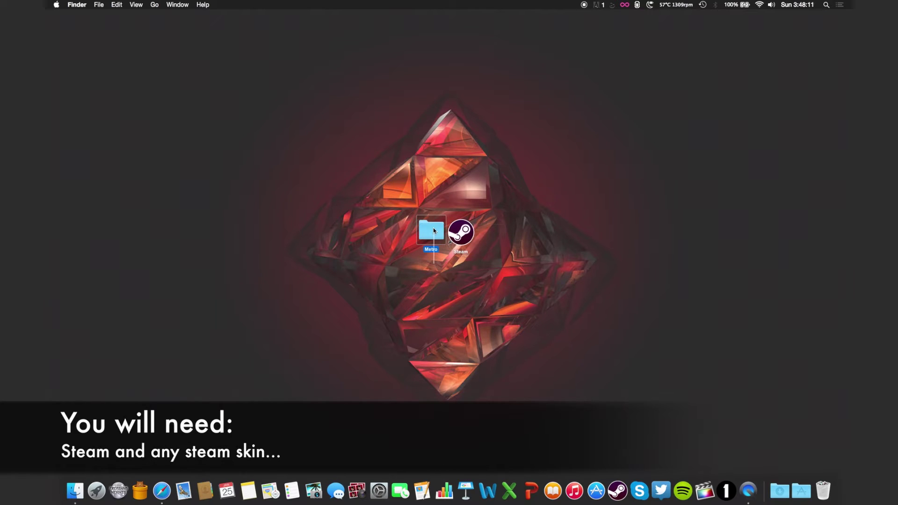
pyautogui.doubleClick(431, 231)
pyautogui.scroll(-2, 221, 219)
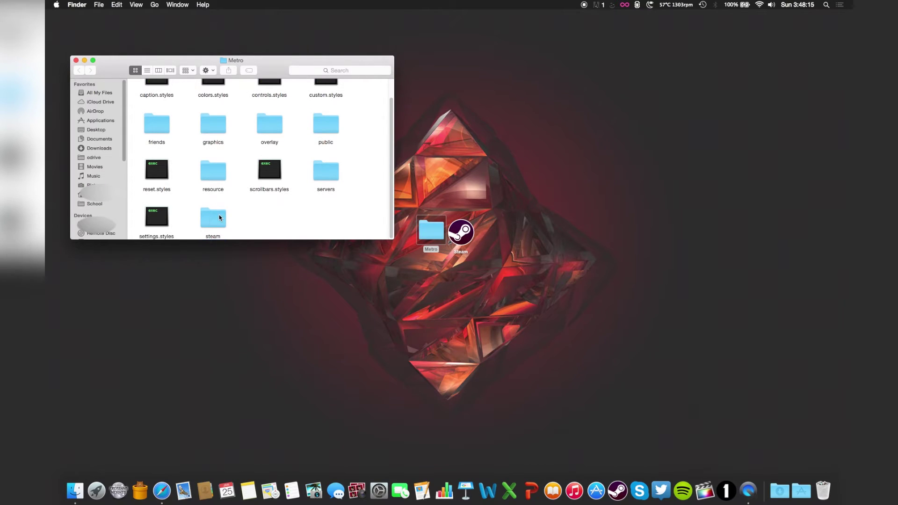
pyautogui.scroll(2, 208, 208)
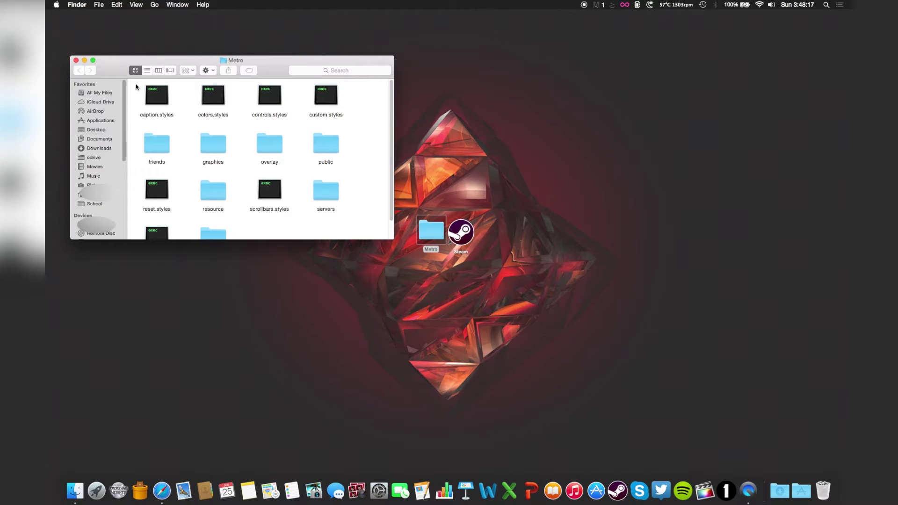
pyautogui.moveTo(136, 84); pyautogui.dragTo(356, 239)
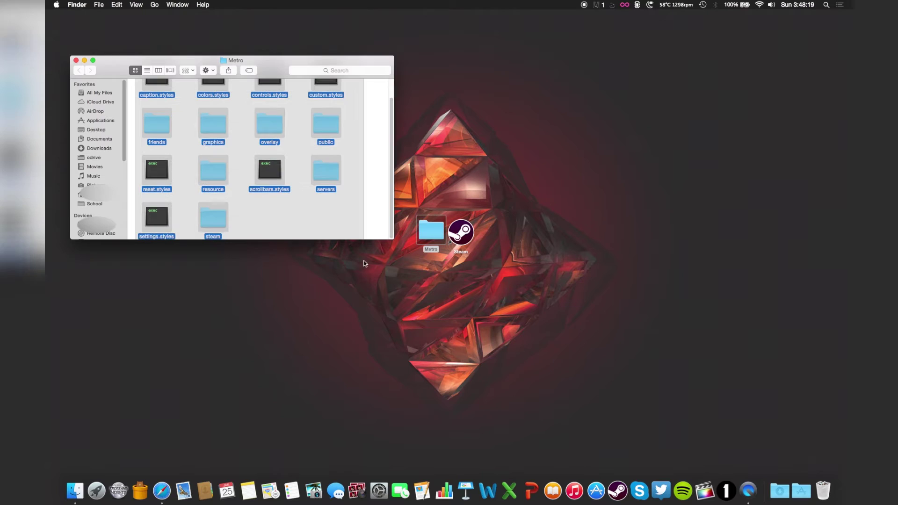
pyautogui.click(355, 238)
pyautogui.doubleClick(211, 169)
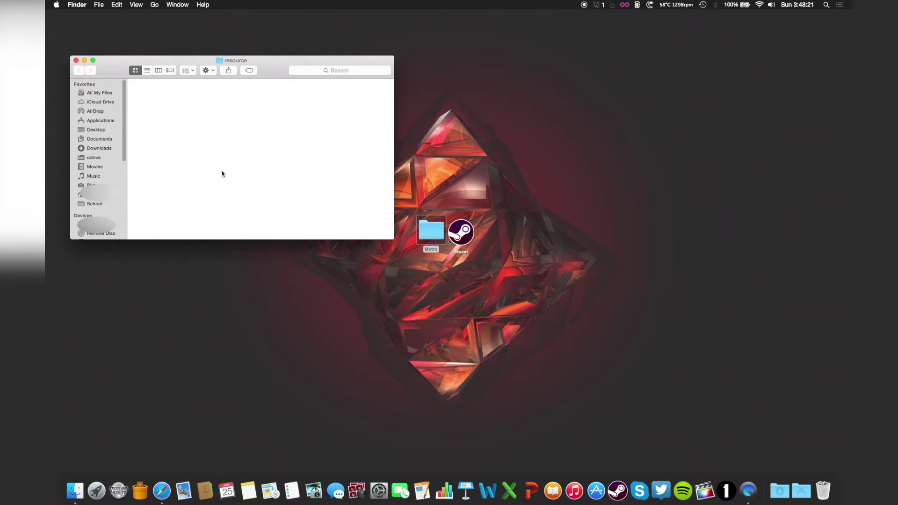
pyautogui.click(80, 70)
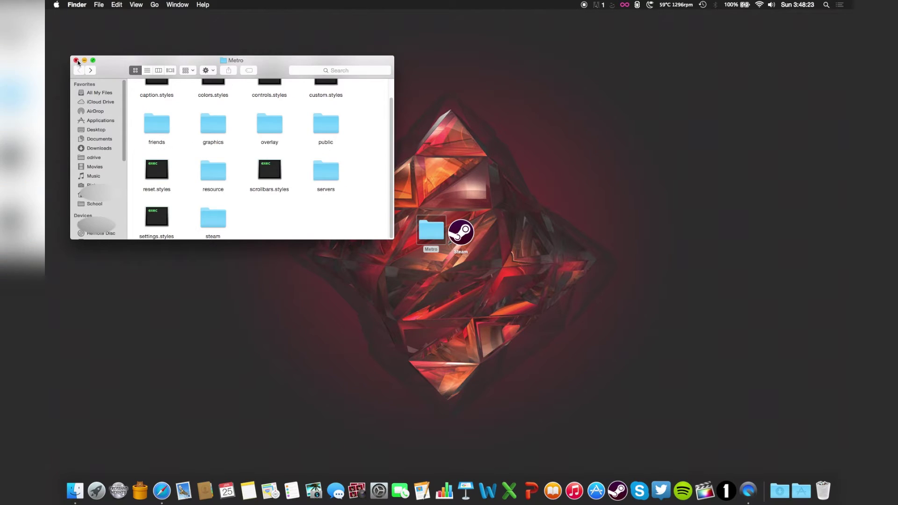
pyautogui.click(78, 61)
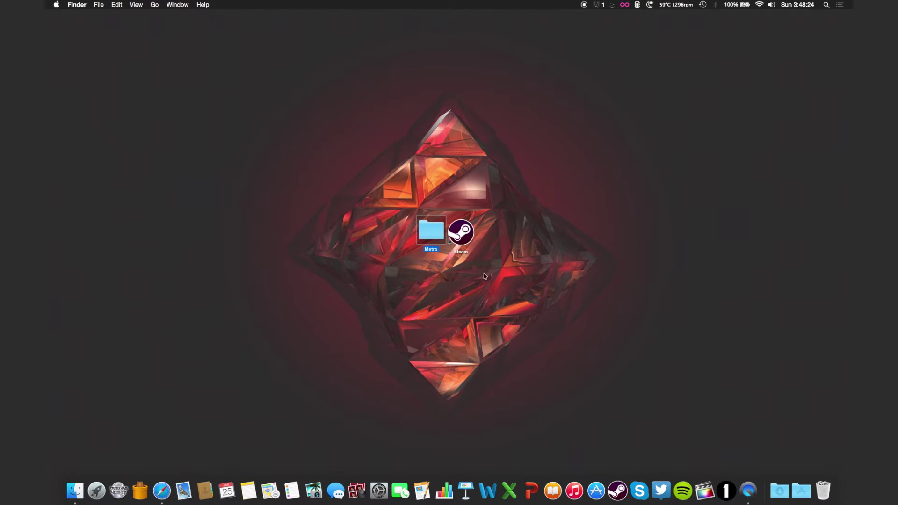
# Step: Reveal Steam.app in Applications and browse its package to Contents/MacOS/skins
pyautogui.rightClick(458, 239)
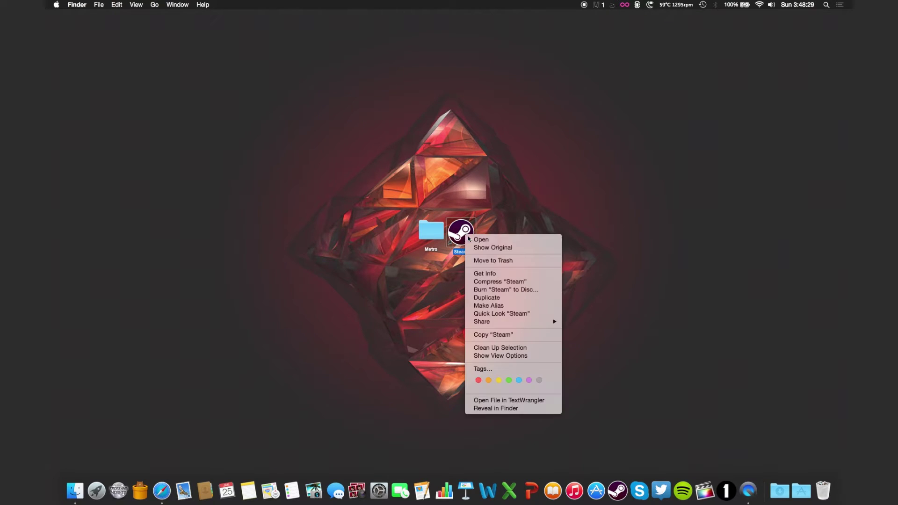
pyautogui.click(491, 246)
pyautogui.rightClick(153, 160)
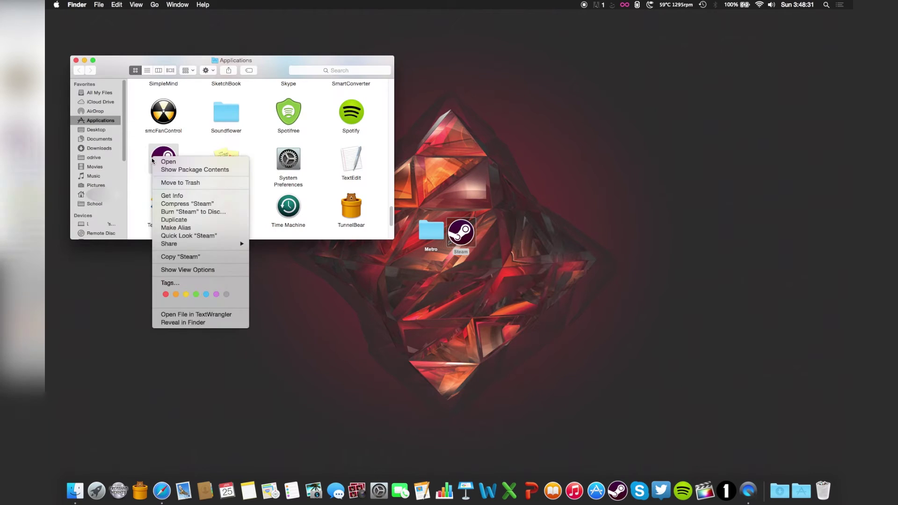
pyautogui.click(169, 168)
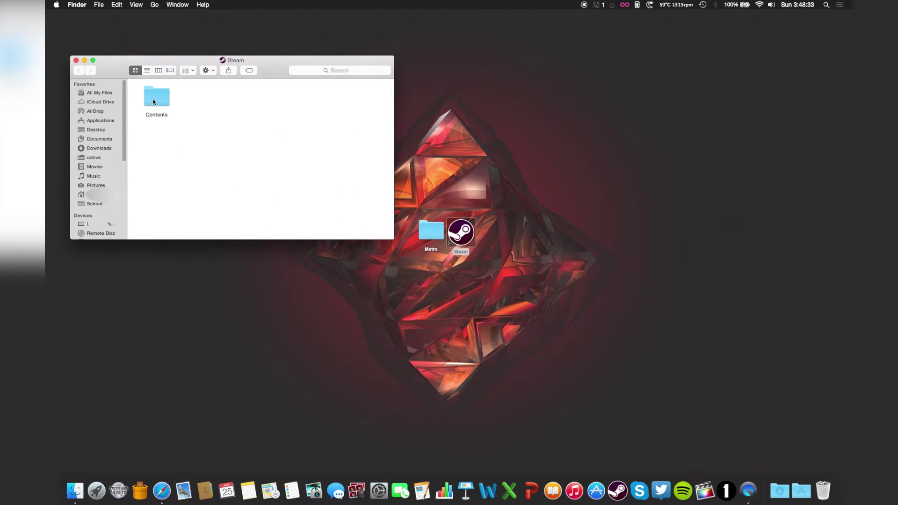
pyautogui.doubleClick(154, 100)
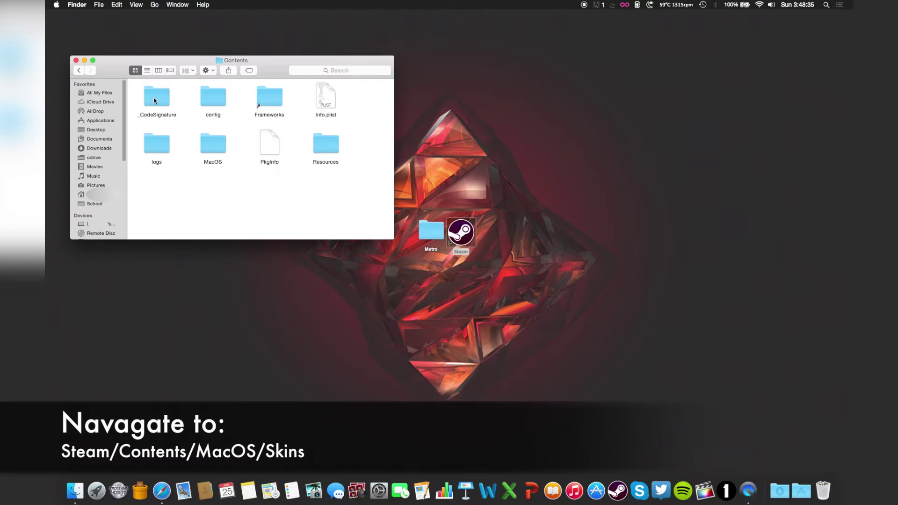
pyautogui.click(206, 142)
pyautogui.doubleClick(206, 142)
pyautogui.scroll(-5, 217, 129)
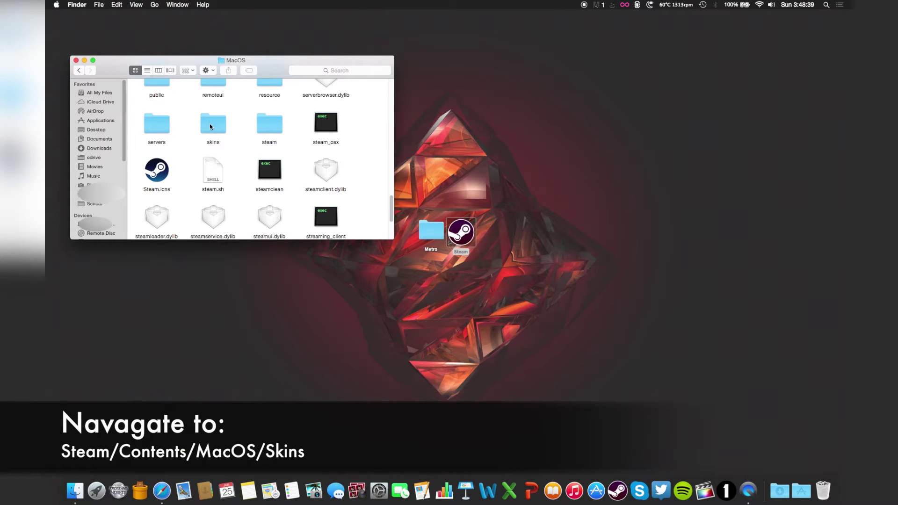
pyautogui.doubleClick(210, 124)
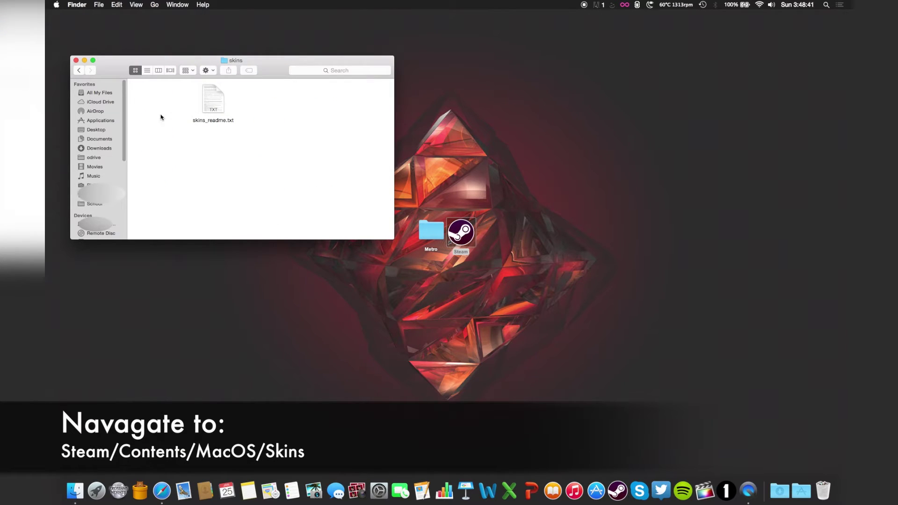
# Step: Move the Metro folder from the desktop into Steam's skins folder
pyautogui.click(430, 236)
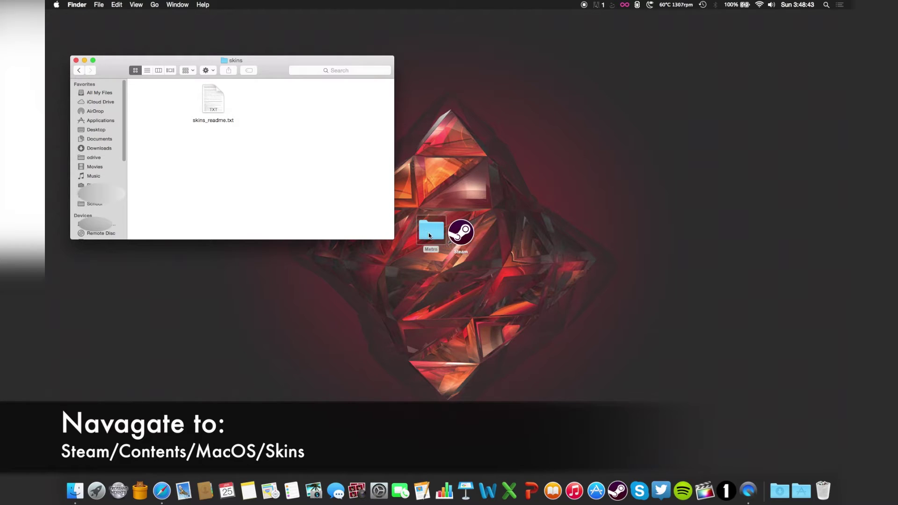
pyautogui.moveTo(430, 236); pyautogui.dragTo(150, 128)
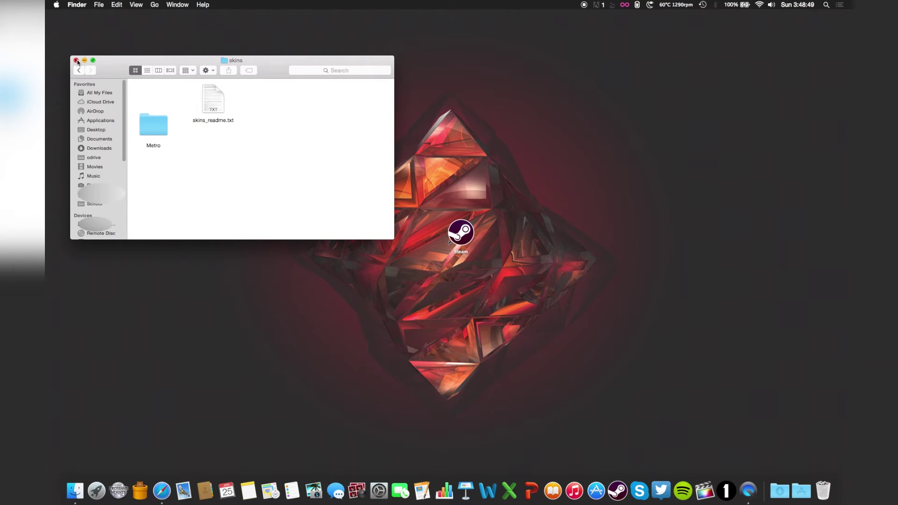
# Step: Reach the hidden user Library via the Go menu and browse to Application Support/Steam
pyautogui.click(78, 62)
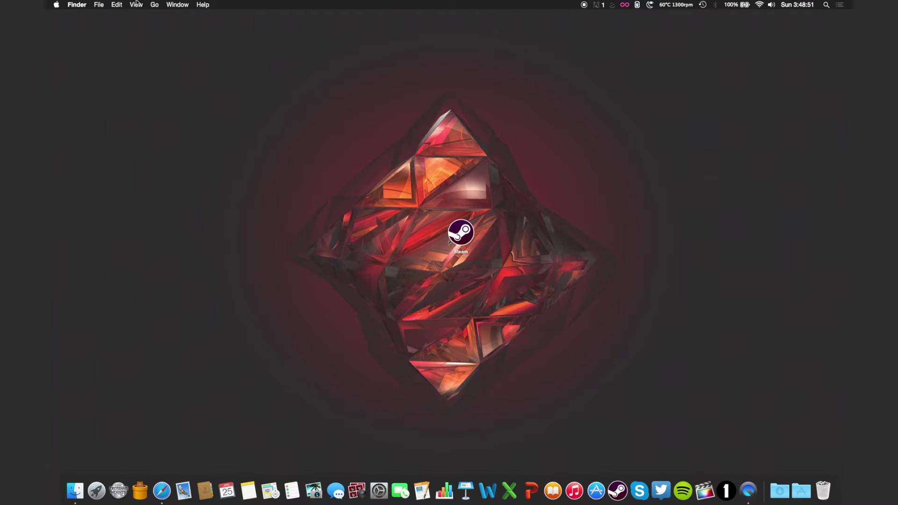
pyautogui.click(176, 4)
pyautogui.click(160, 4)
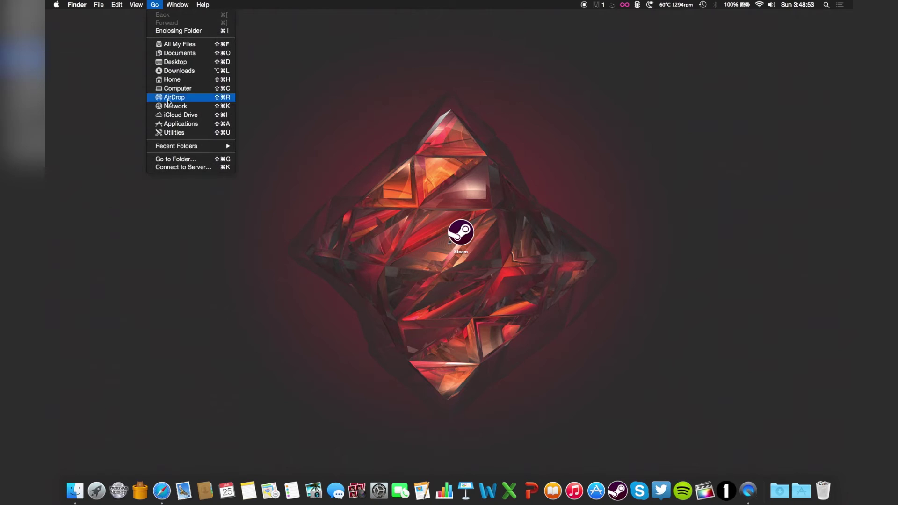
pyautogui.press('alt')
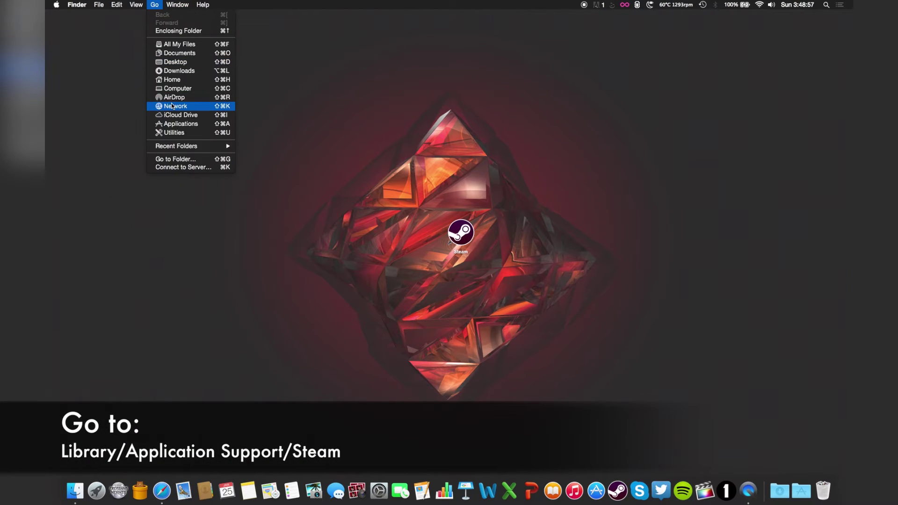
pyautogui.press('alt')
pyautogui.click(172, 93)
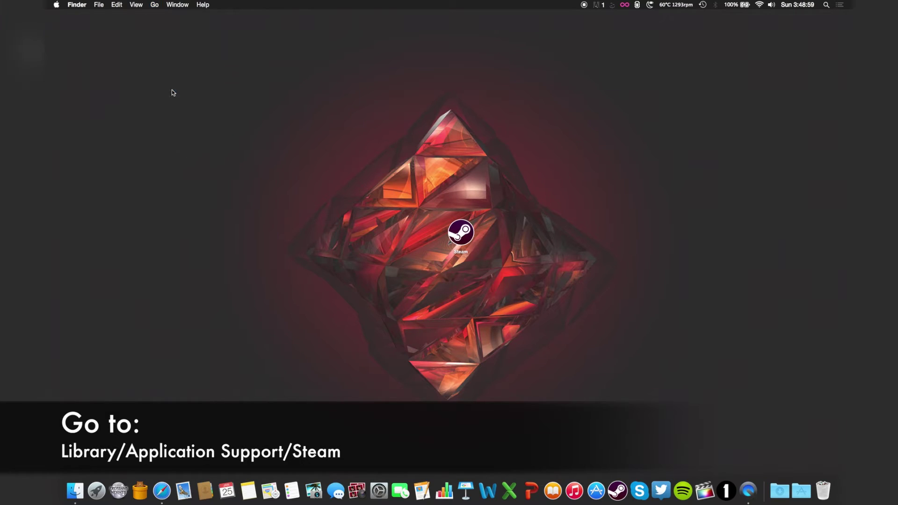
pyautogui.doubleClick(321, 94)
pyautogui.scroll(-5, 319, 100)
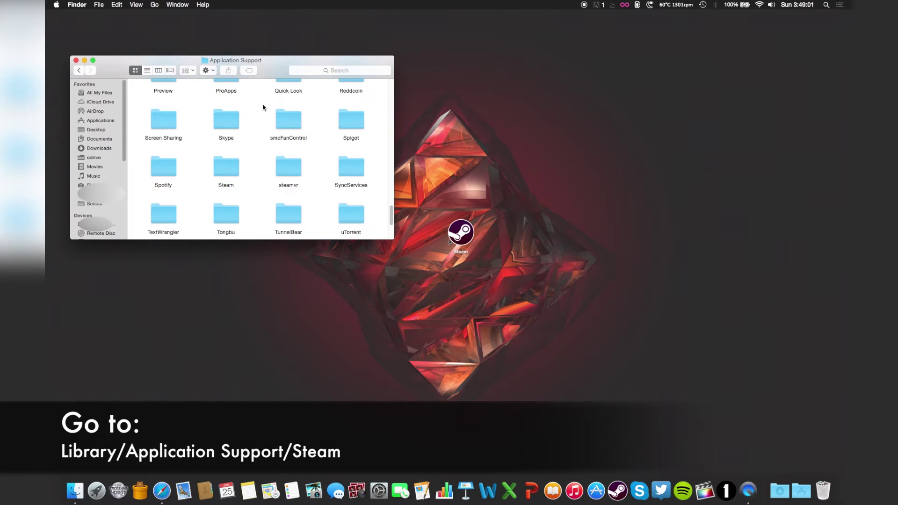
pyautogui.doubleClick(227, 171)
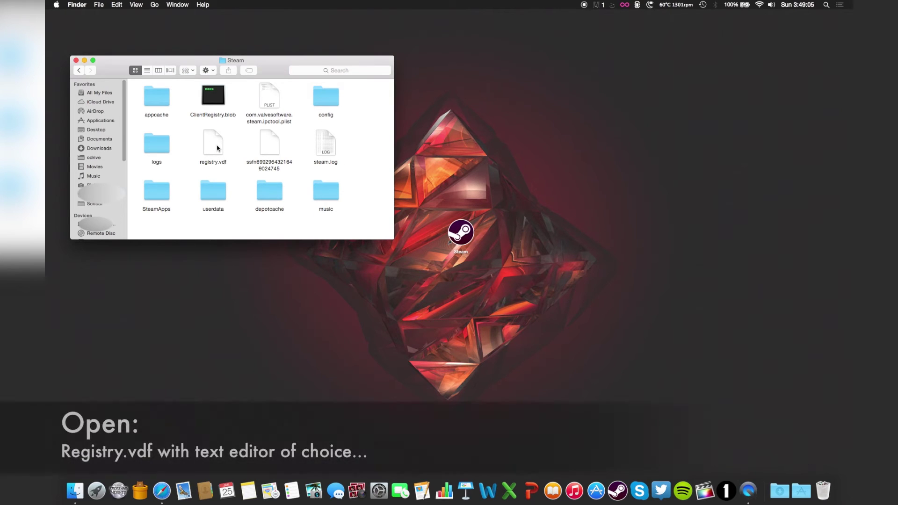
# Step: Add an indented "SkinV4" "Metro" line under the Steam key in registry.vdf and save it
pyautogui.doubleClick(217, 148)
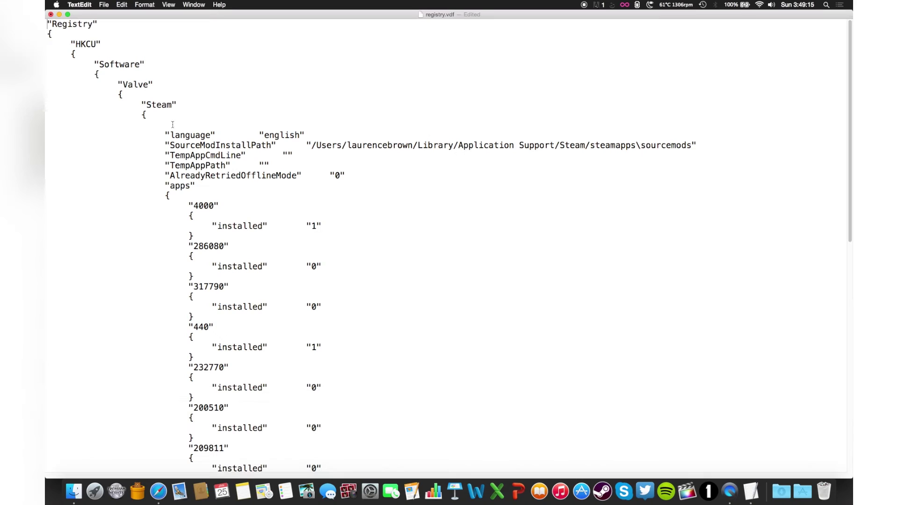
pyautogui.click(145, 117)
pyautogui.press('Tab')
pyautogui.press('Tab')
pyautogui.press('Tab')
pyautogui.write('"')
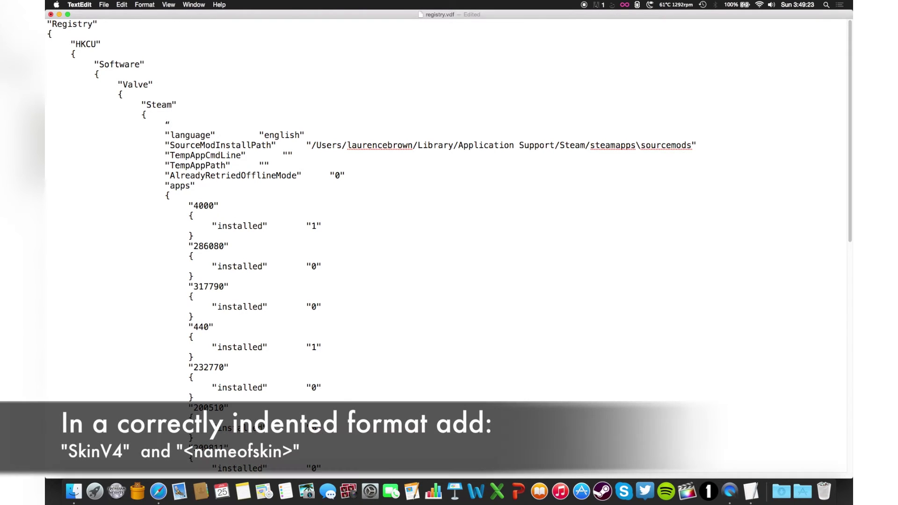
pyautogui.write('Sk')
pyautogui.write('in')
pyautogui.write('V4')
pyautogui.write('"')
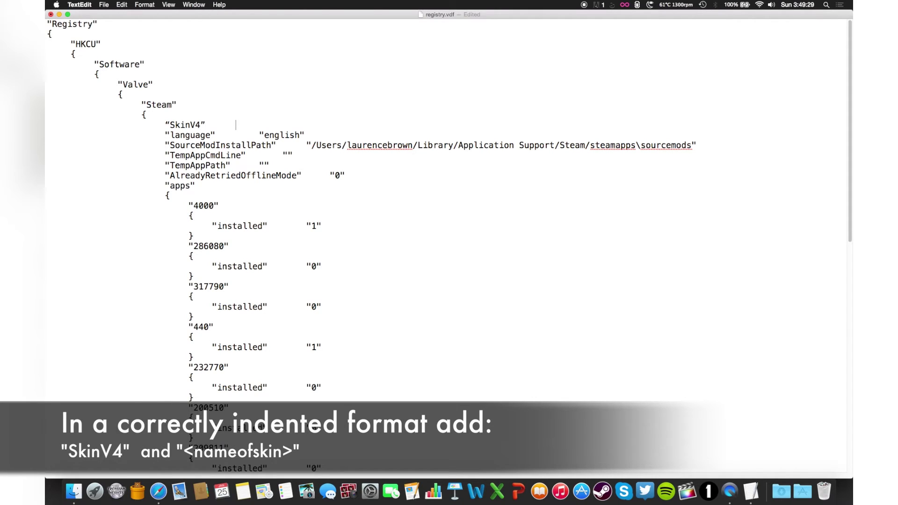
pyautogui.write('"')
pyautogui.write('Metro')
pyautogui.write('"')
pyautogui.press('super+s')
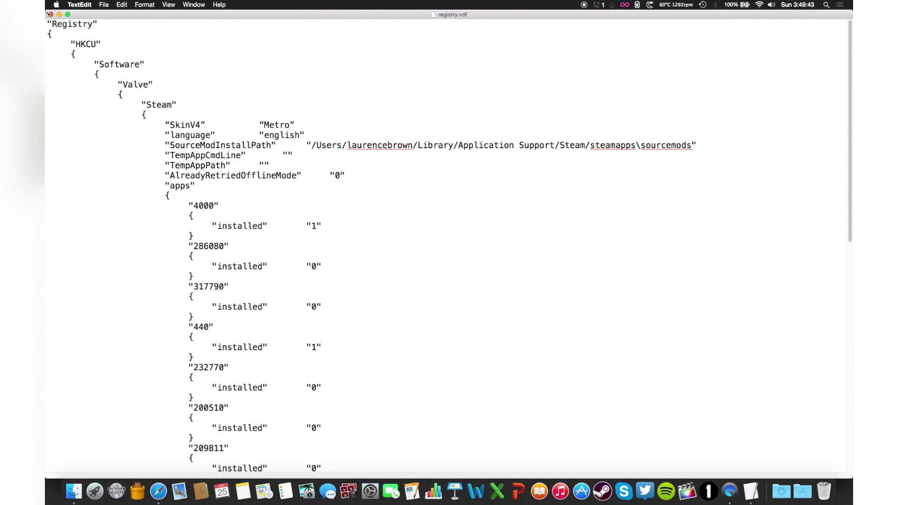
# Step: Close the registry document and the Steam folder window, then relaunch Steam from the desktop
pyautogui.click(49, 13)
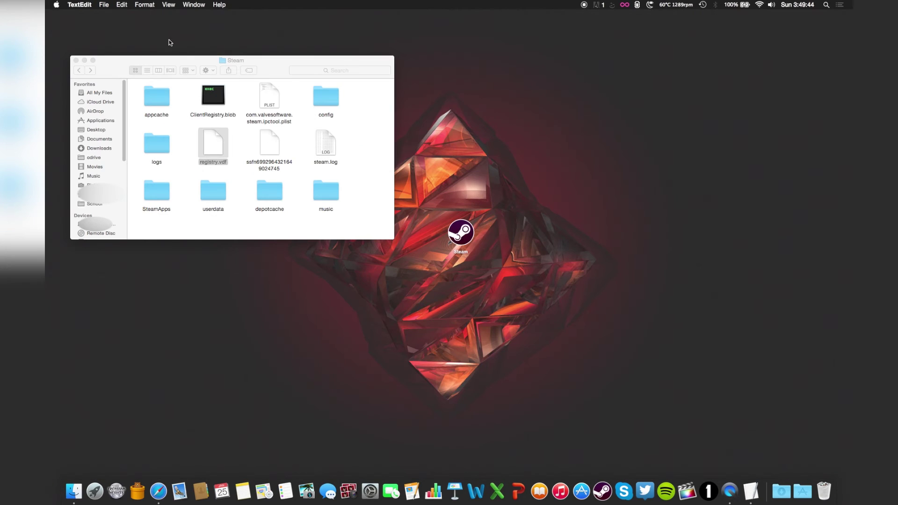
pyautogui.click(76, 61)
pyautogui.doubleClick(462, 230)
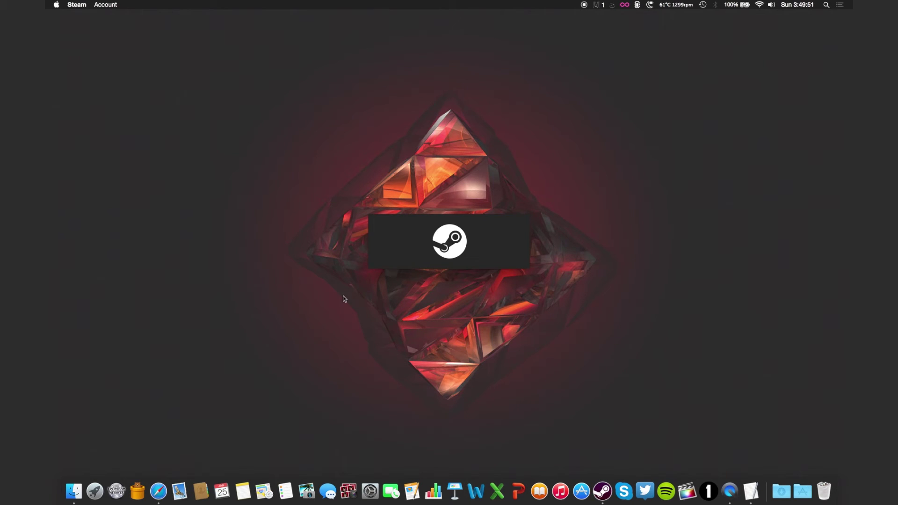
# Step: In Steam Preferences > Interface, select Metro as the client skin
pyautogui.click(77, 5)
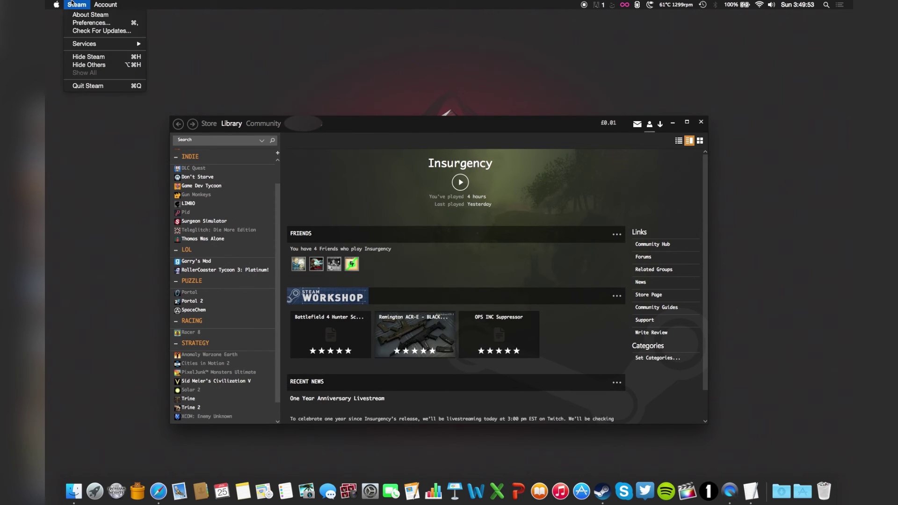
pyautogui.click(86, 24)
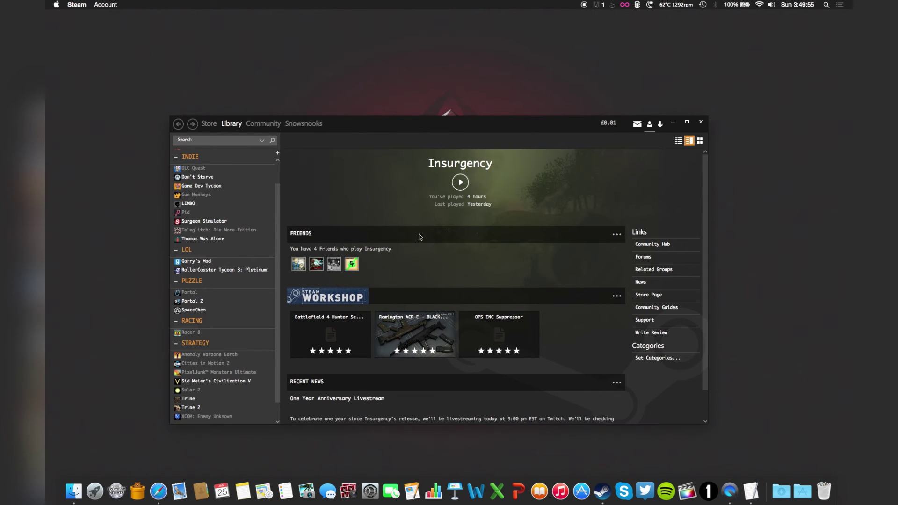
pyautogui.click(206, 134)
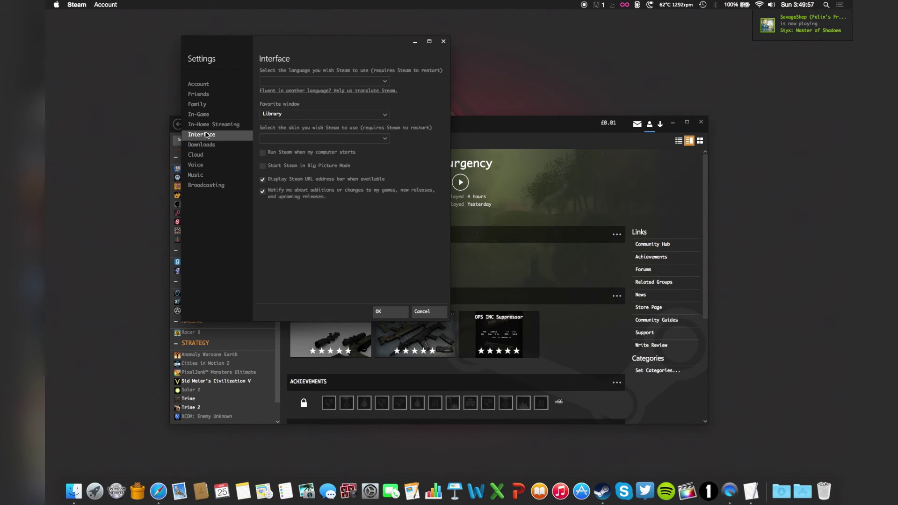
pyautogui.click(276, 137)
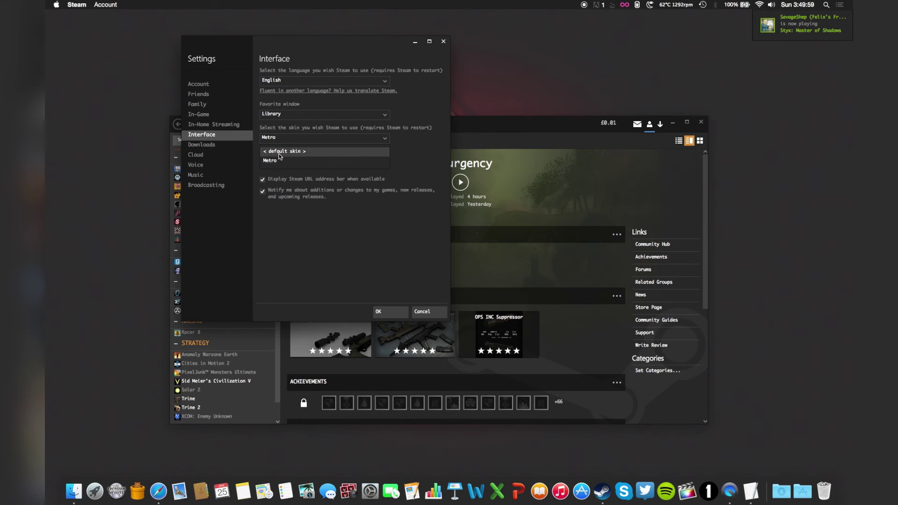
pyautogui.click(284, 151)
pyautogui.click(288, 138)
pyautogui.click(286, 160)
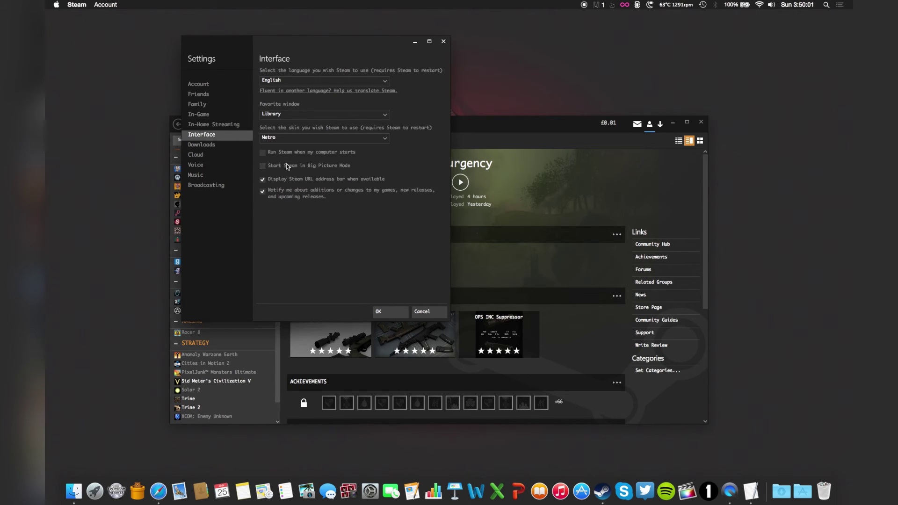
# Step: Confirm the settings and browse library games down to the Teleglitch: Die More Edition page
pyautogui.click(382, 312)
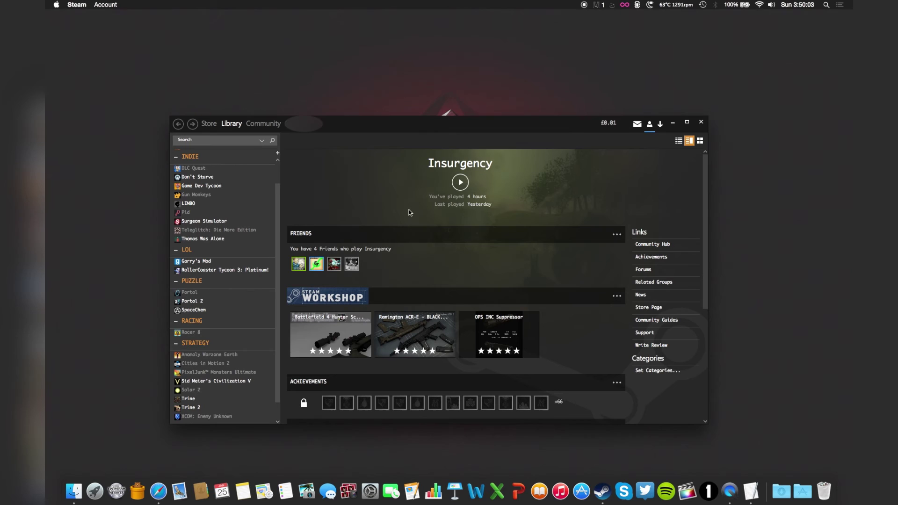
pyautogui.moveTo(333, 126); pyautogui.dragTo(360, 87)
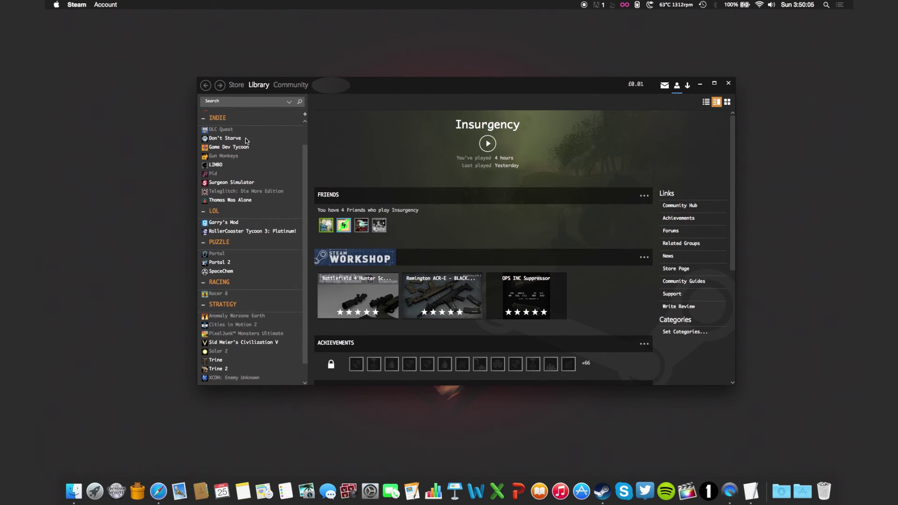
pyautogui.scroll(2, 249, 205)
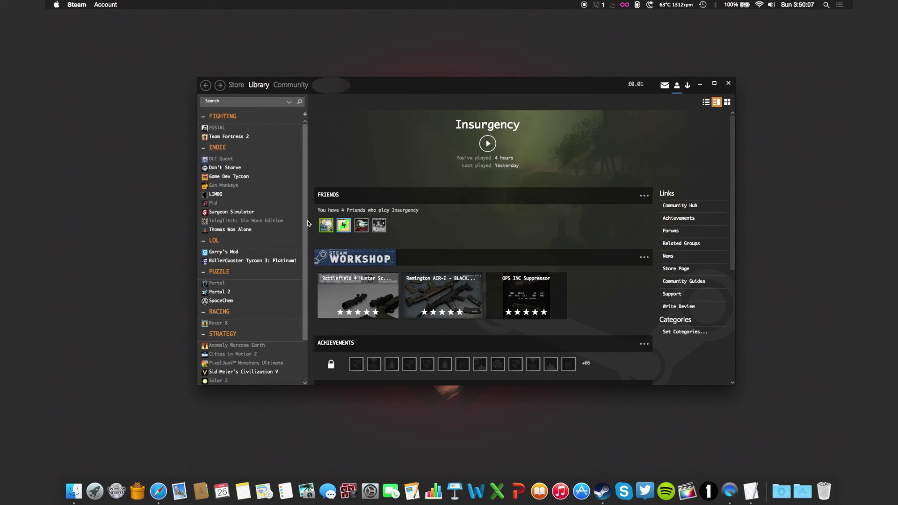
pyautogui.moveTo(306, 221)
pyautogui.mouseDown()
pyautogui.moveTo(309, 343)
pyautogui.moveTo(299, 108)
pyautogui.mouseUp()
pyautogui.click(268, 138)
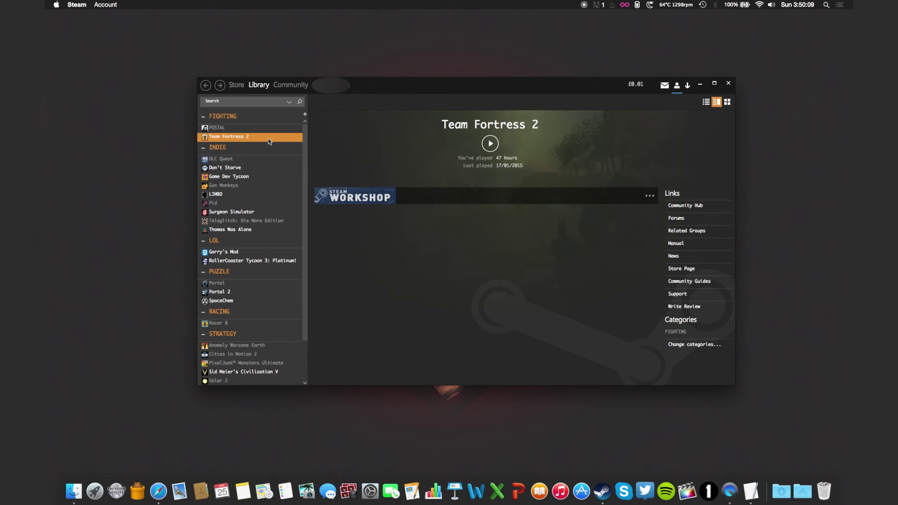
pyautogui.click(266, 176)
pyautogui.click(259, 222)
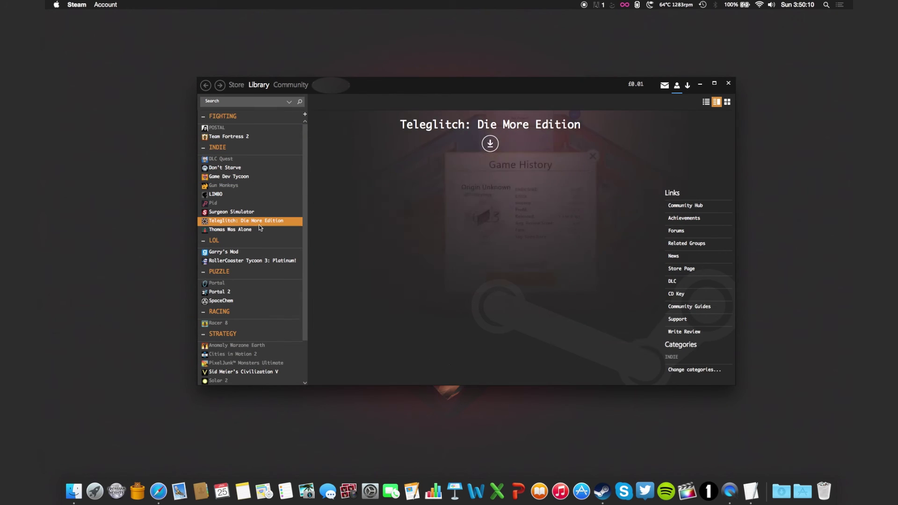
pyautogui.click(262, 311)
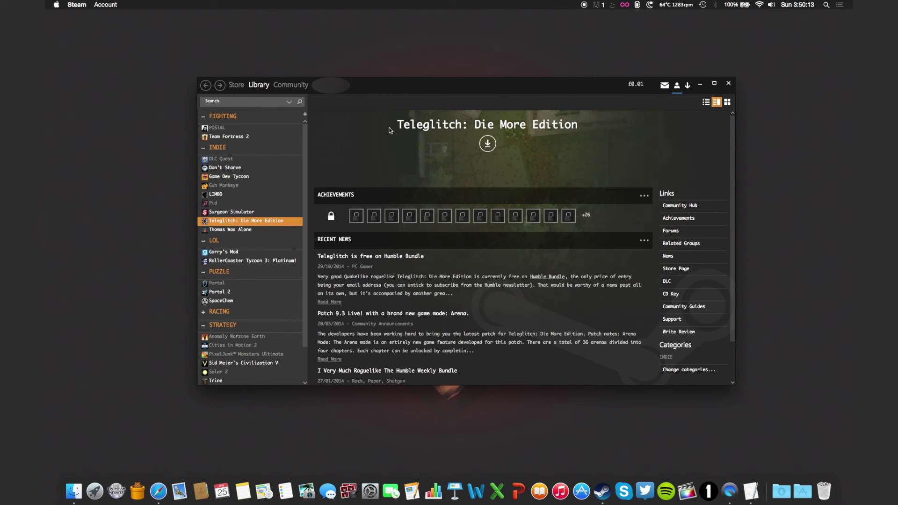
# Step: Visit the Community page in the reskinned client and return to the Library
pyautogui.click(286, 85)
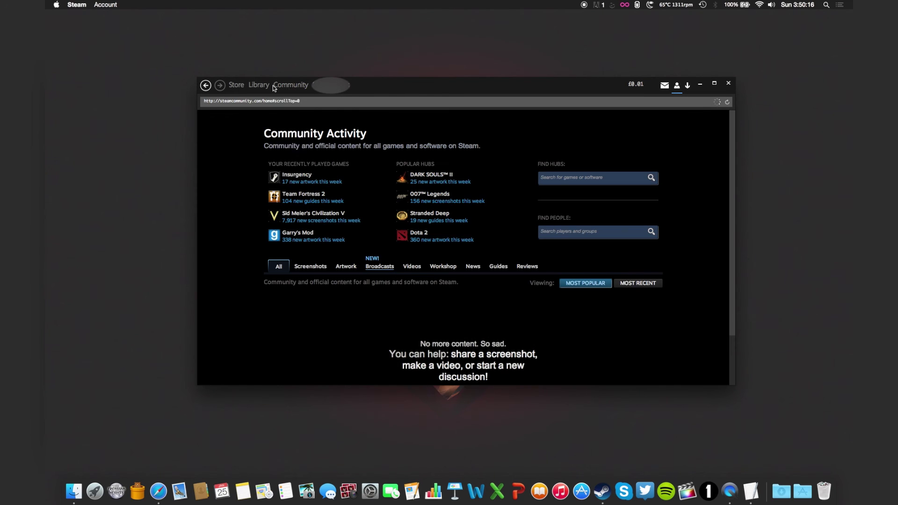
pyautogui.click(260, 84)
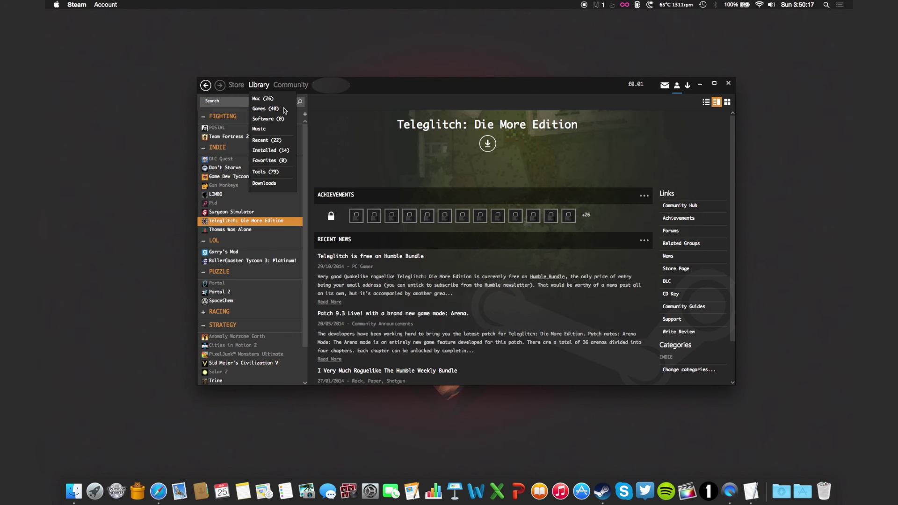
pyautogui.scroll(-3, 309, 295)
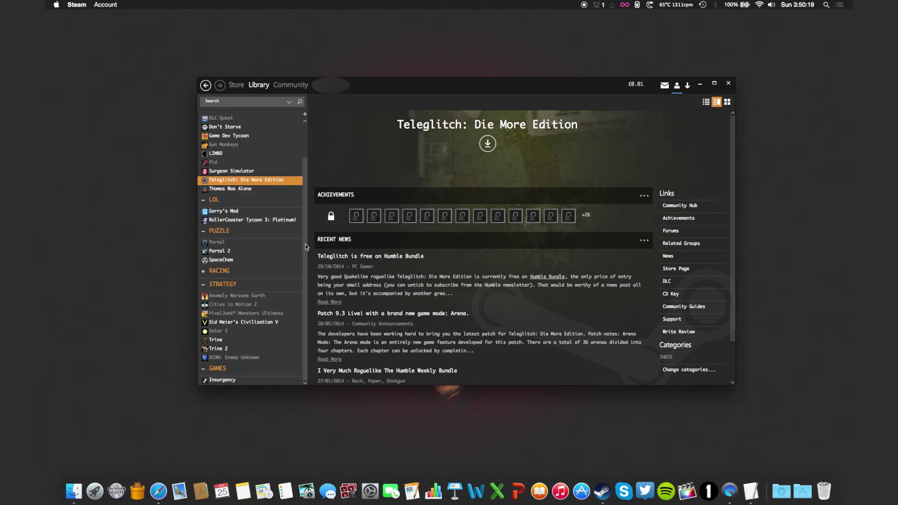
pyautogui.scroll(3, 306, 231)
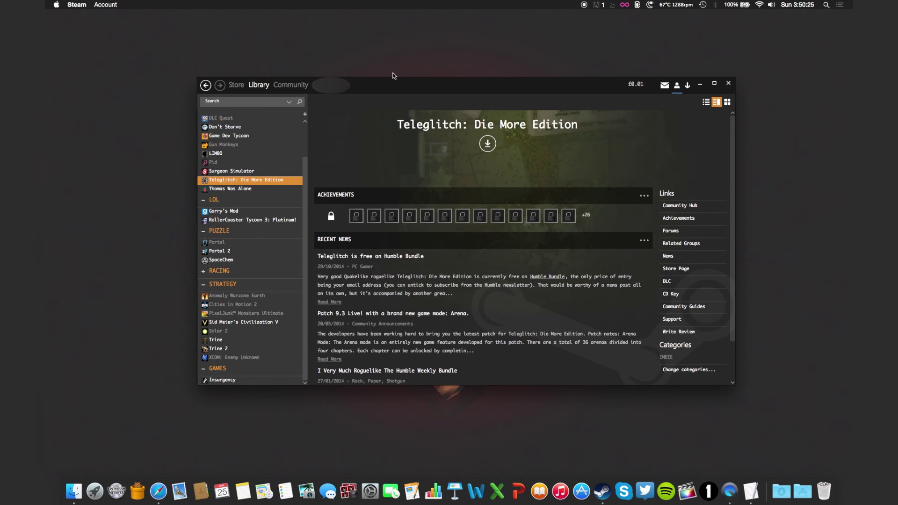